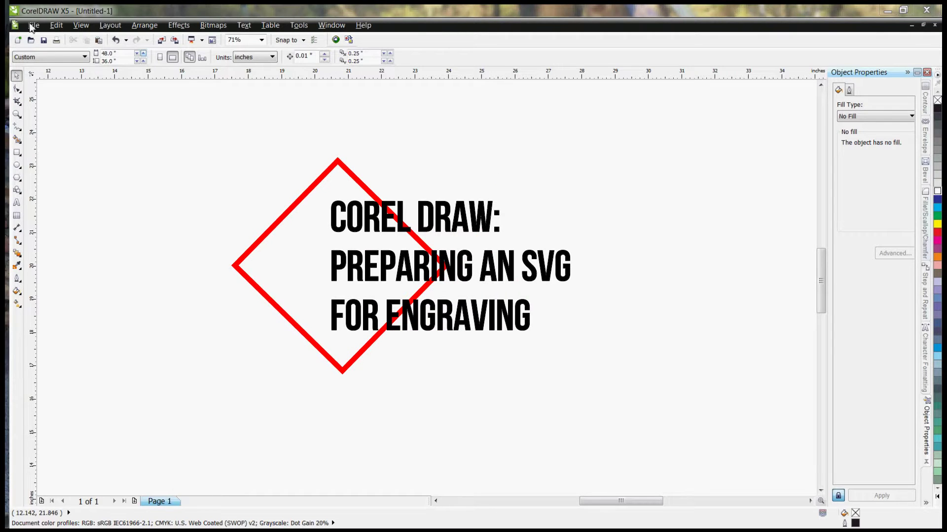
# Open the File menu in the blank untitled document to begin an import.
pyautogui.click(34, 26)
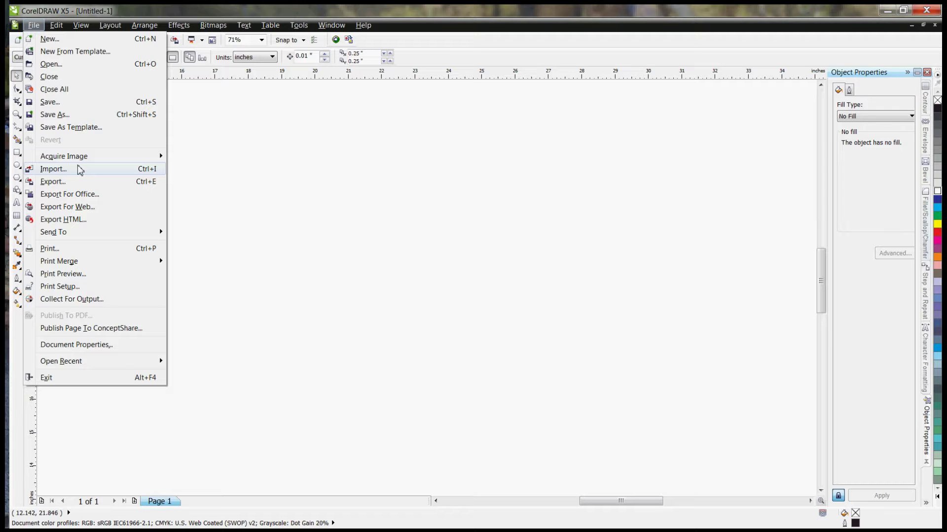
# Import those-who-gave-all.svg from Downloads and place it on the page.
pyautogui.click(80, 169)
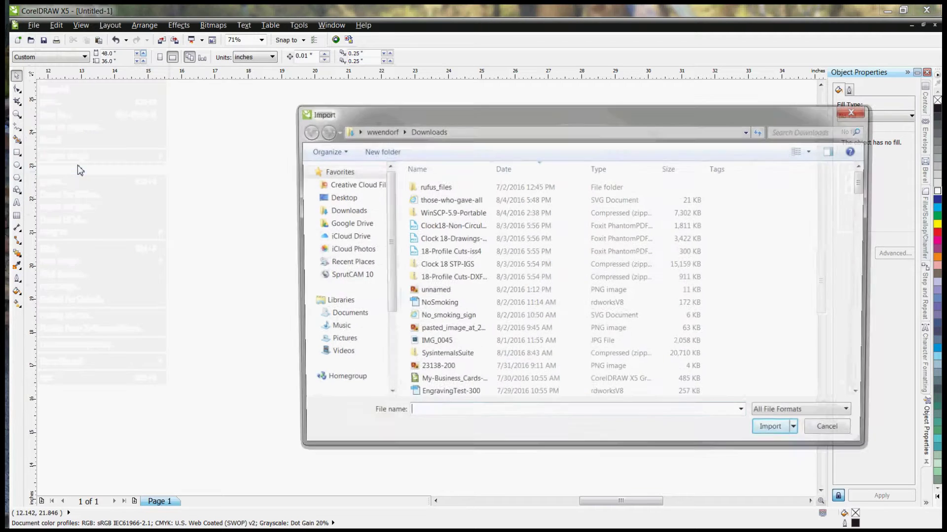
pyautogui.click(442, 202)
pyautogui.doubleClick(441, 202)
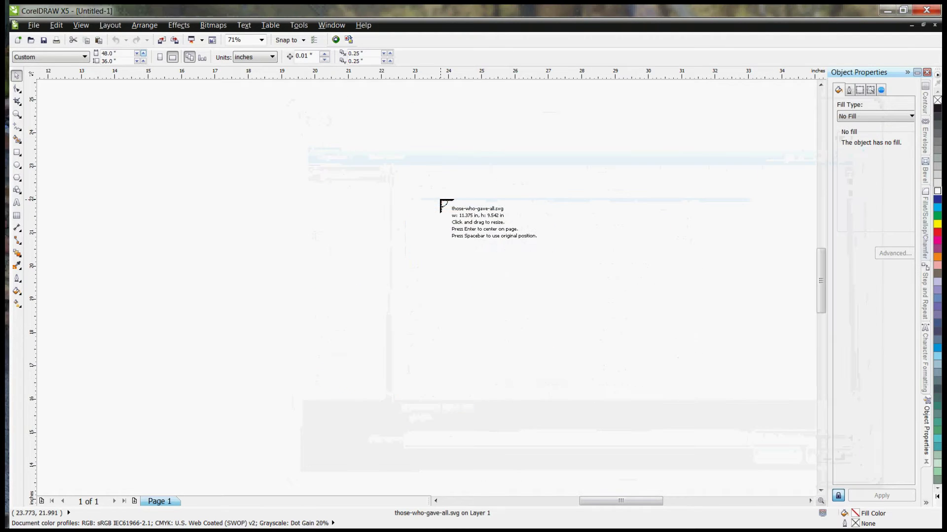
pyautogui.click(218, 150)
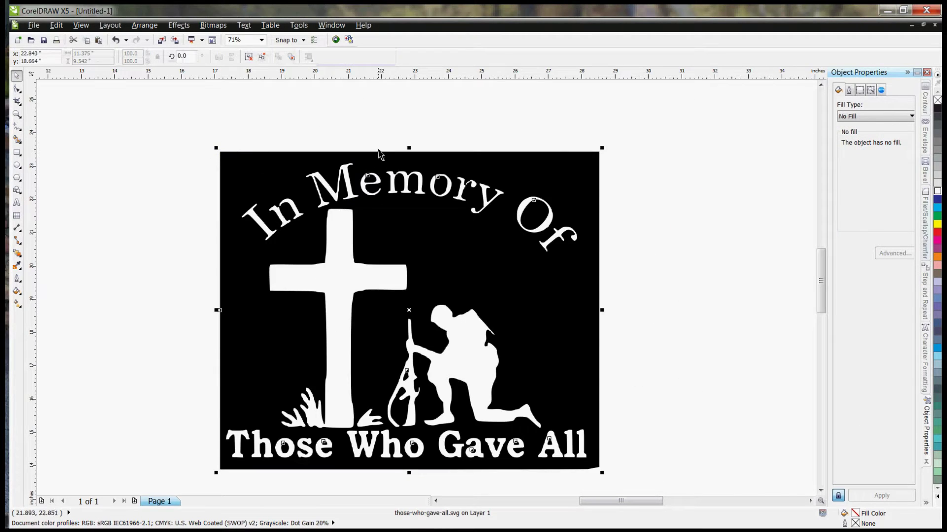
# Nudge the memorial artwork slightly up and right, then check its selection.
pyautogui.moveTo(392, 186); pyautogui.dragTo(398, 172)
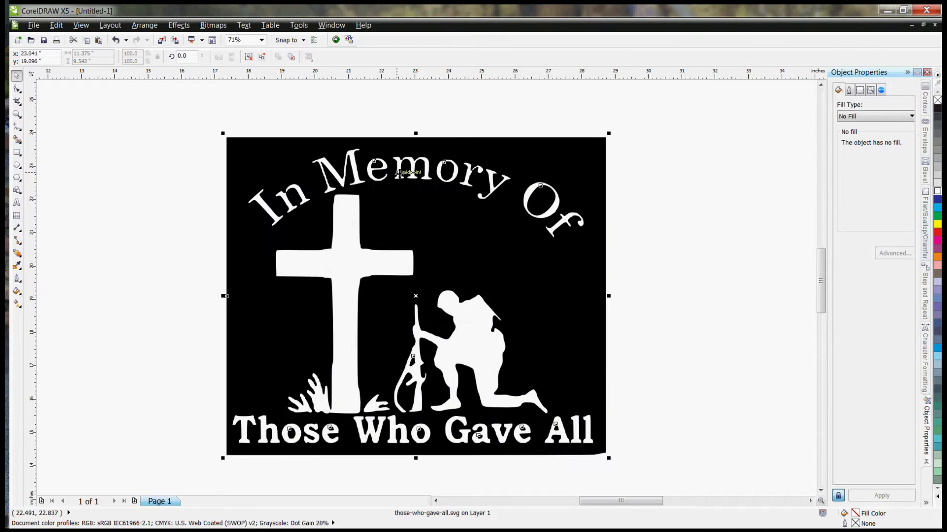
pyautogui.click(180, 199)
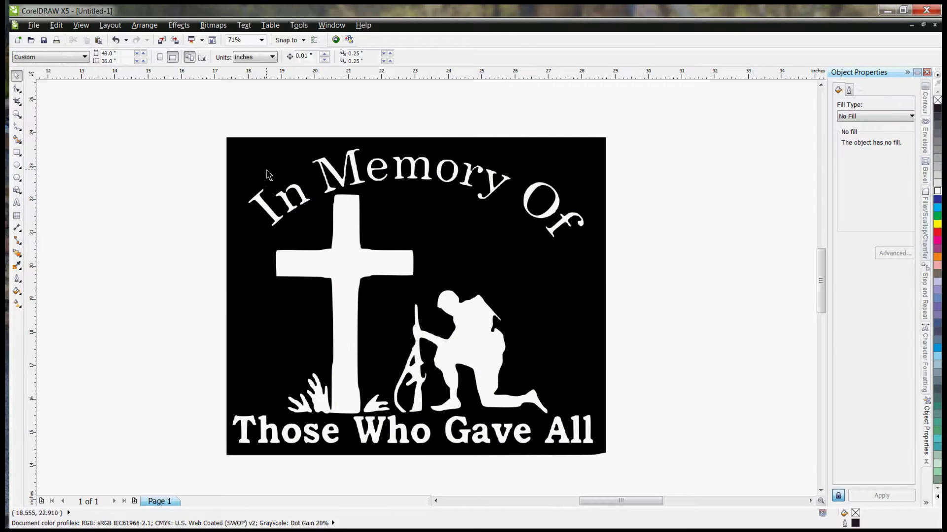
pyautogui.click(269, 171)
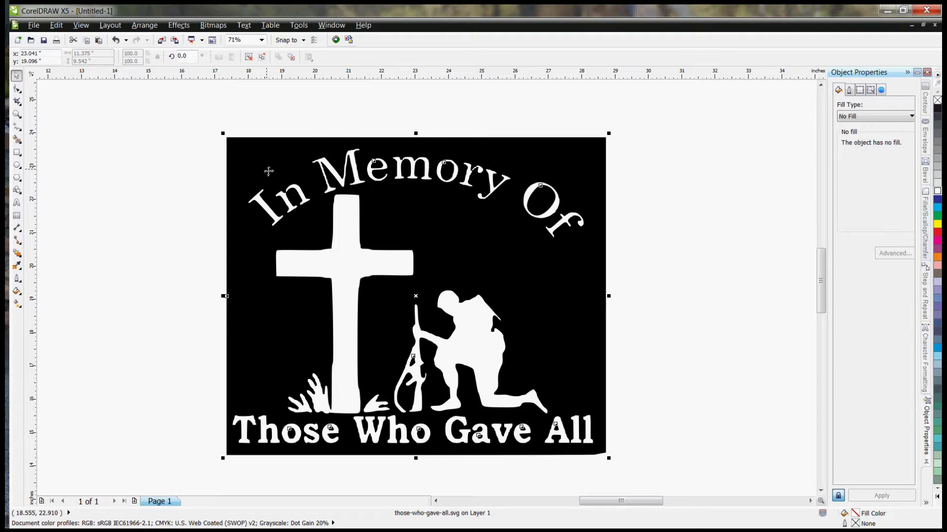
pyautogui.click(196, 134)
pyautogui.scroll(-1, 638, 449)
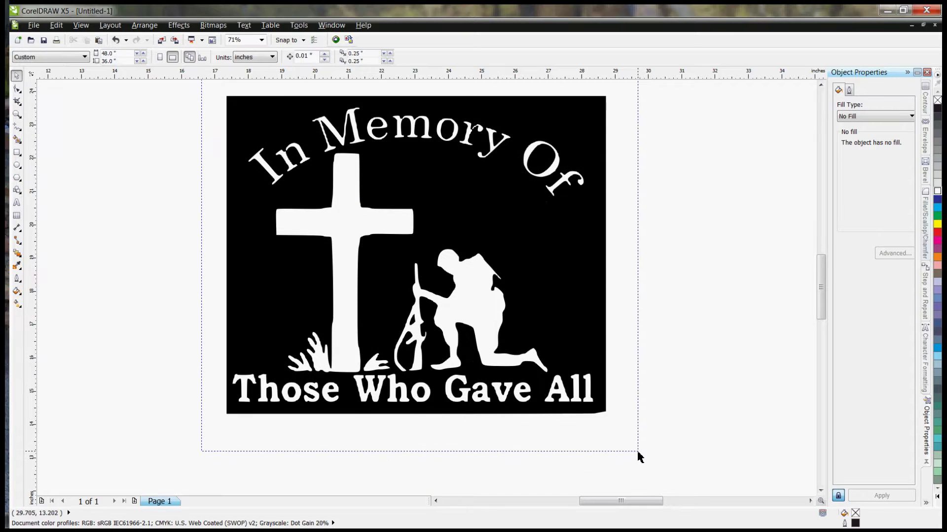
pyautogui.hotkey('ctrl', 'a')
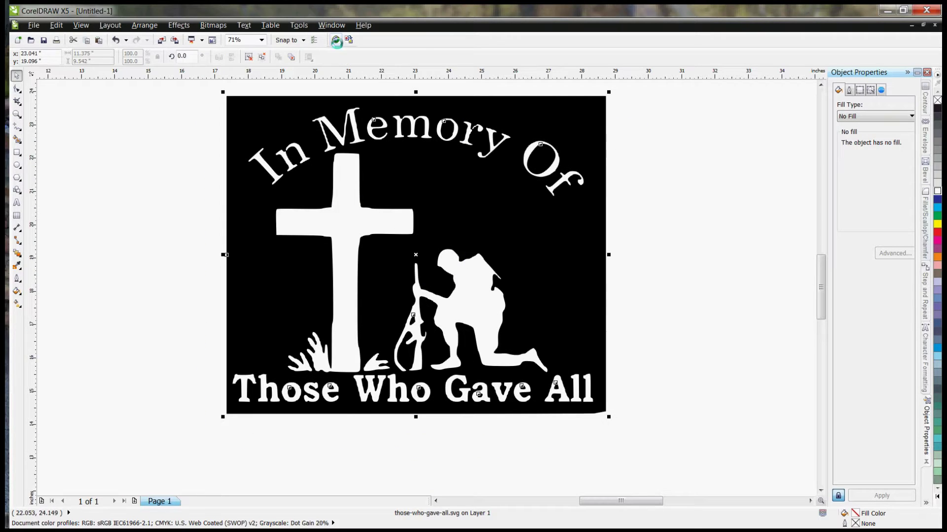
pyautogui.press('Escape')
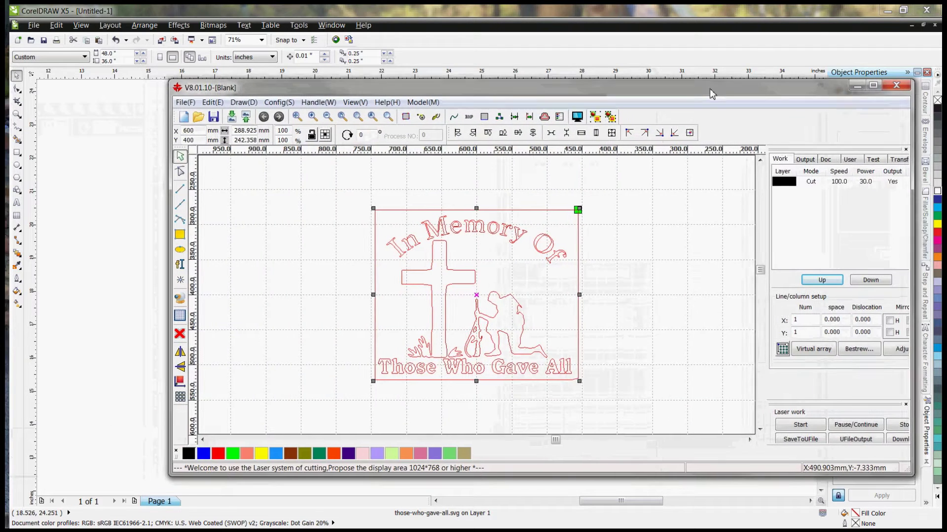
# Maximize the RDWorks V8 window and deselect the imported design.
pyautogui.moveTo(710, 94); pyautogui.dragTo(638, 80)
pyautogui.doubleClick(638, 79)
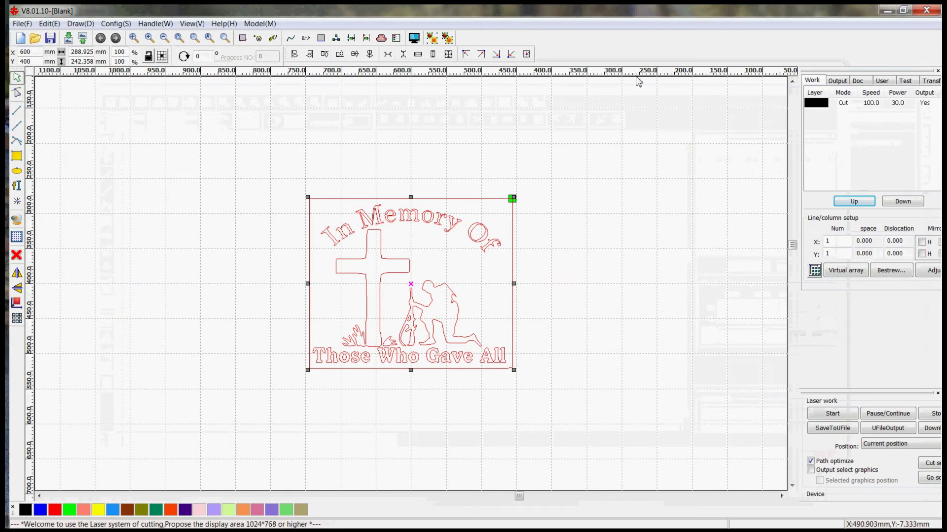
pyautogui.click(417, 183)
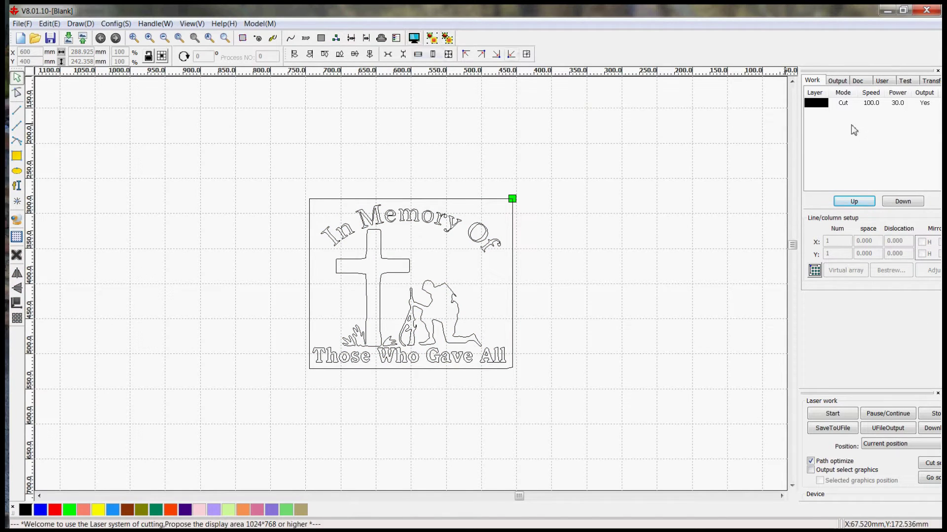
# Set the design's layer to Scan mode at speed 600 with the second power disabled.
pyautogui.doubleClick(850, 104)
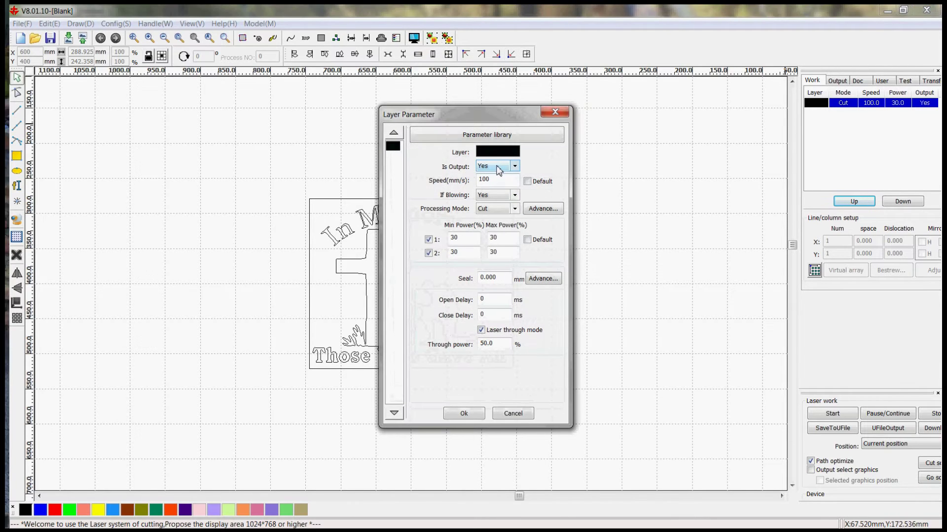
pyautogui.click(493, 209)
pyautogui.click(488, 222)
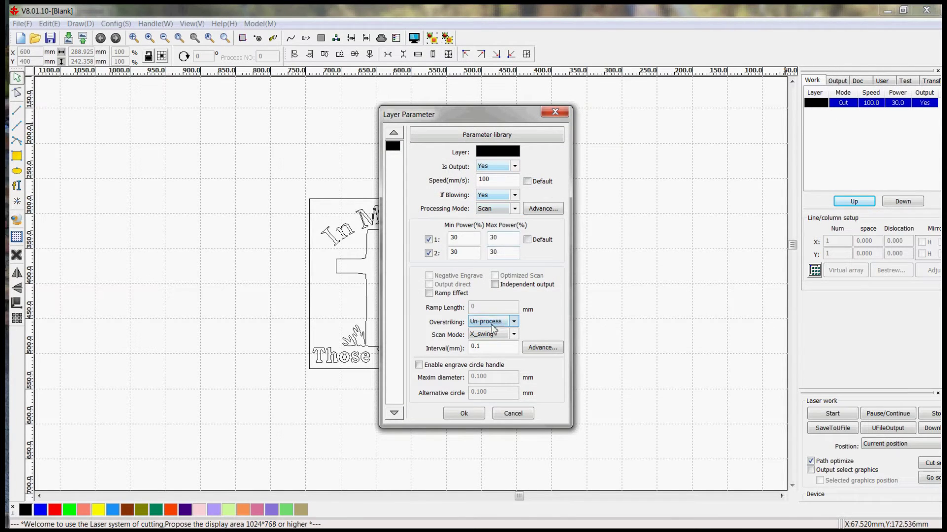
pyautogui.doubleClick(507, 181)
pyautogui.write('600')
pyautogui.press('Tab')
pyautogui.click(428, 253)
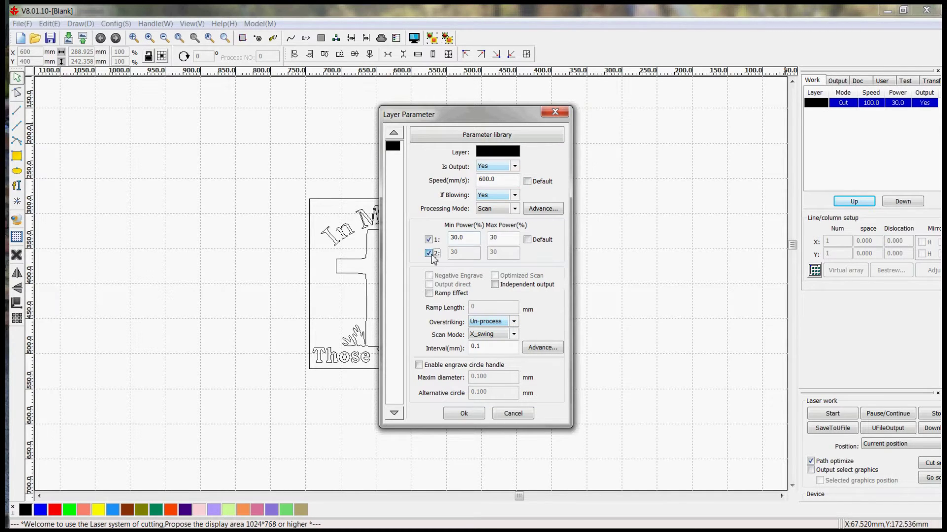
# Apply the Scan 600 / 30 power layer settings, then run and stop the engraving simulation.
pyautogui.click(464, 413)
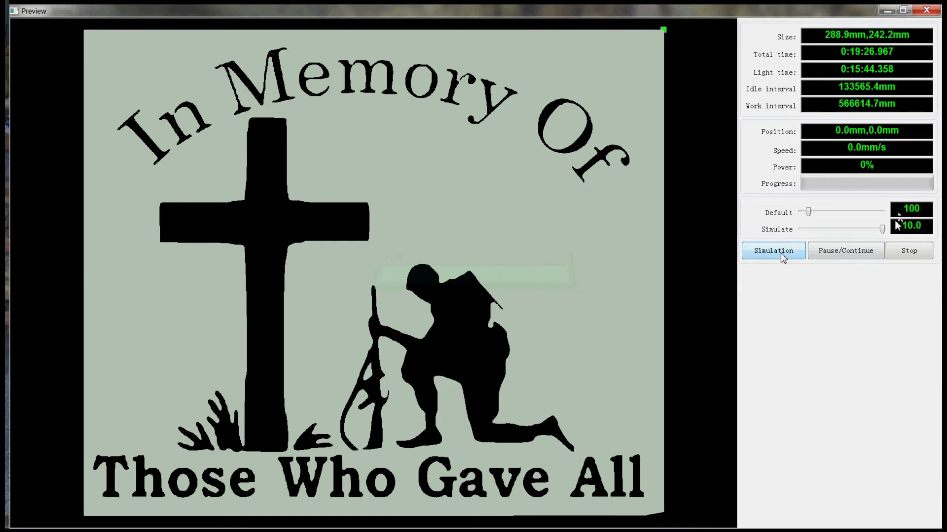
pyautogui.click(783, 253)
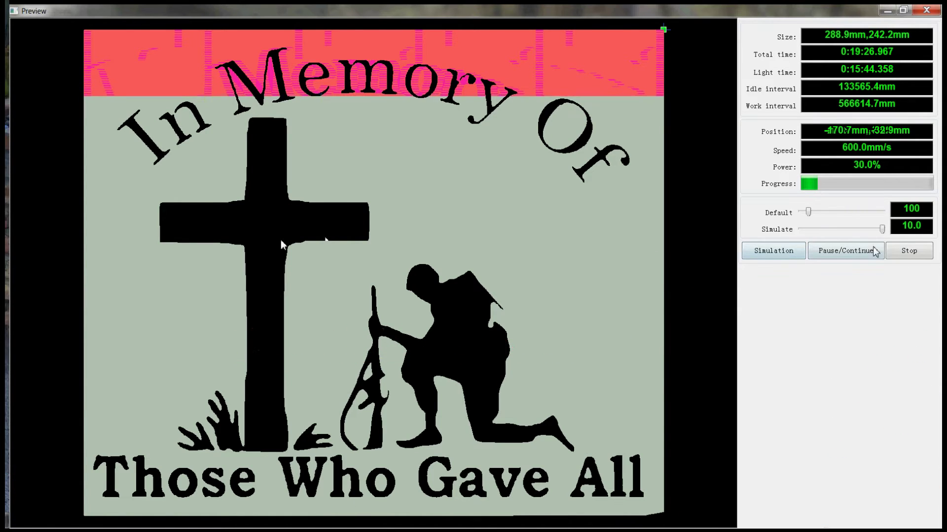
pyautogui.click(909, 249)
pyautogui.click(927, 10)
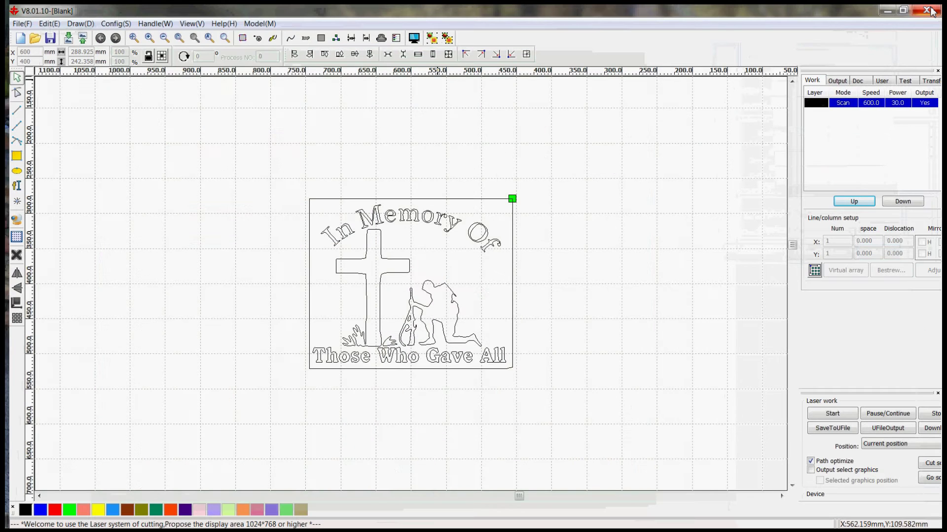
# Back in CorelDRAW, break the memorial design group apart into separate pieces.
pyautogui.click(889, 13)
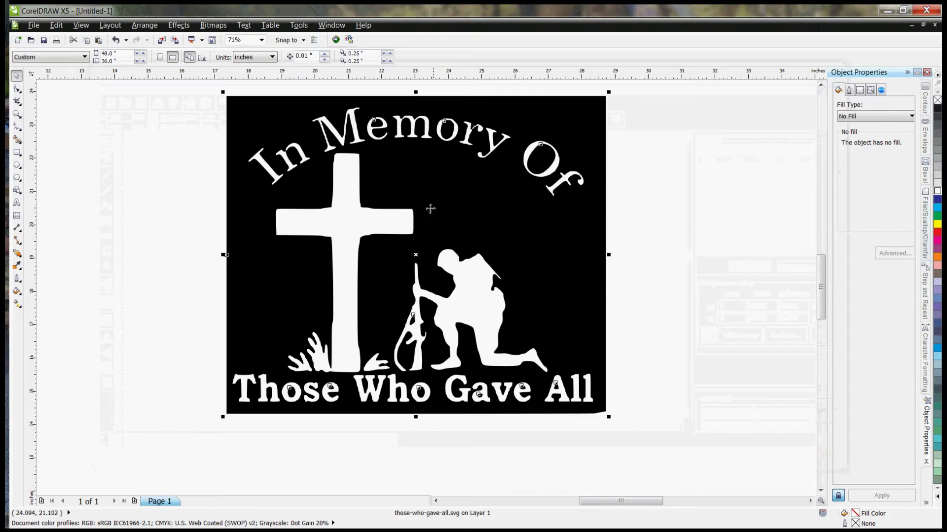
pyautogui.click(661, 214)
pyautogui.click(442, 212)
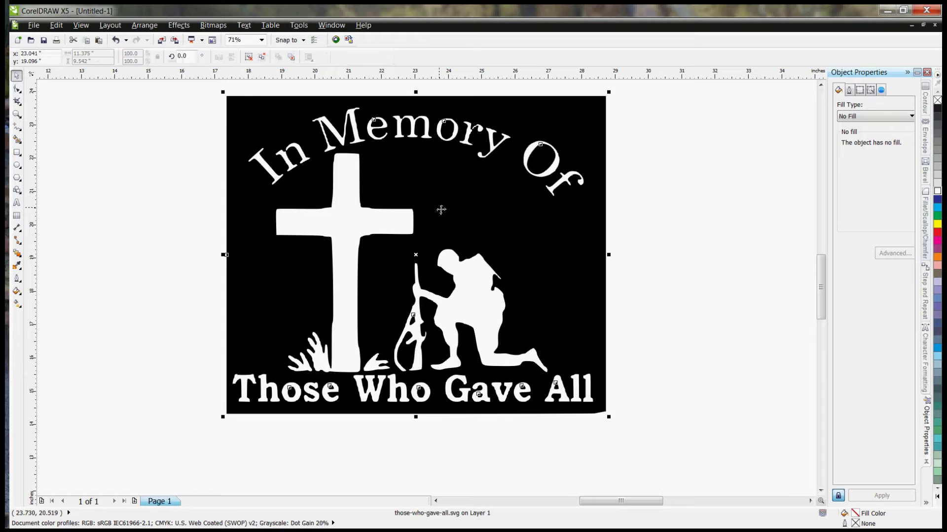
pyautogui.rightClick(442, 211)
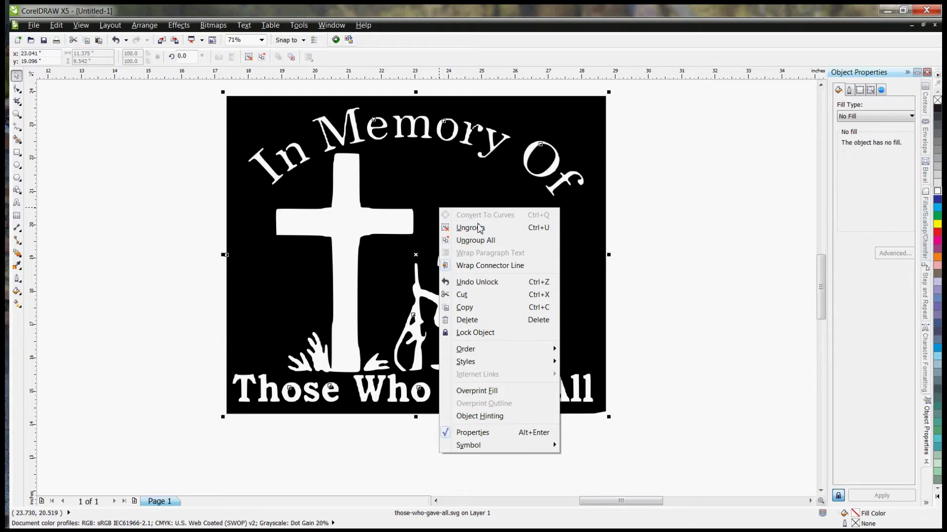
pyautogui.click(486, 242)
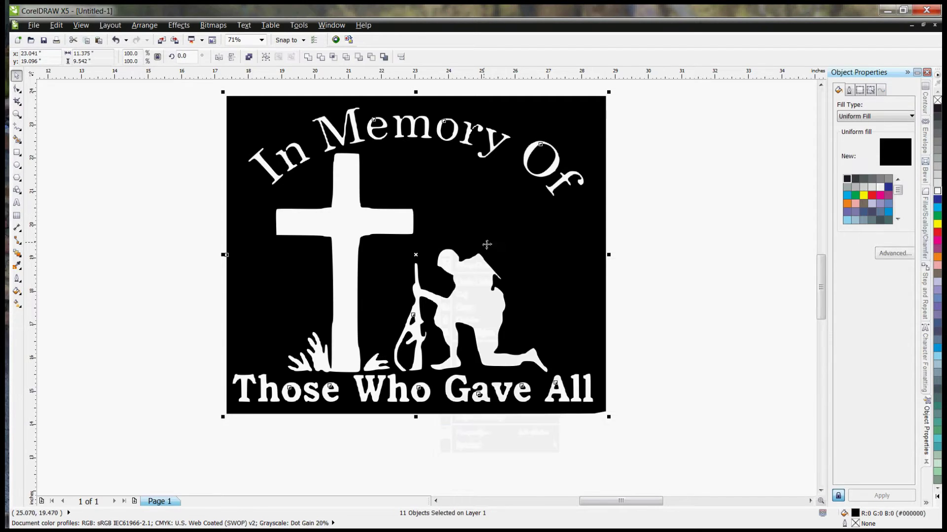
# Drag the black background curve aside, then undo the break-apart that scattered black blobs.
pyautogui.click(695, 235)
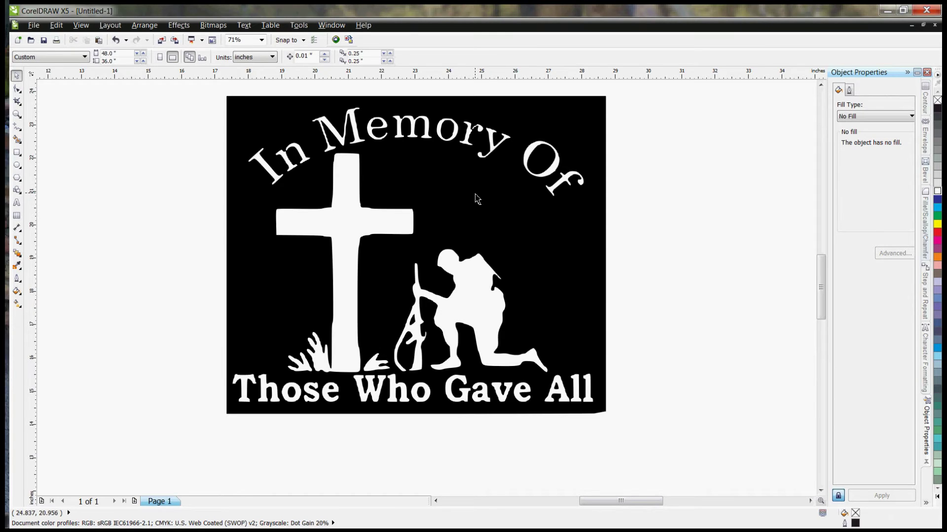
pyautogui.click(548, 103)
pyautogui.moveTo(549, 106); pyautogui.dragTo(400, 121)
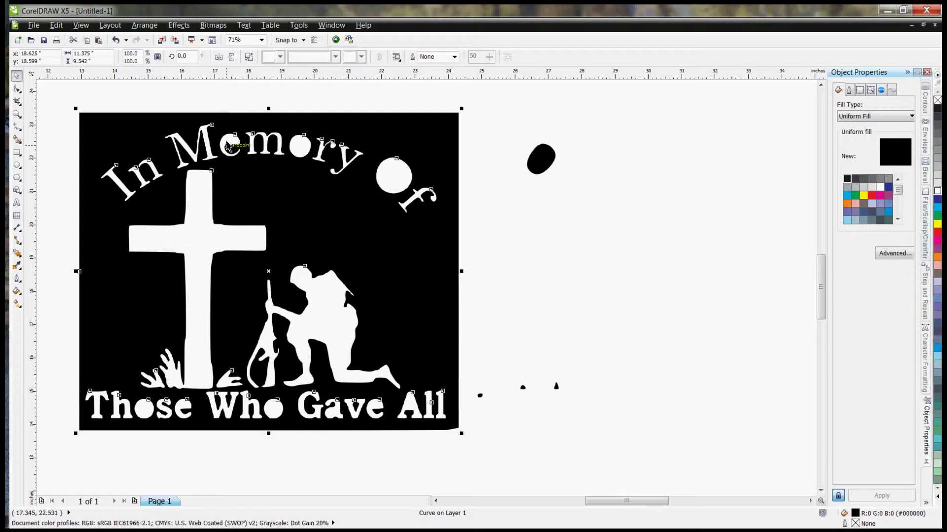
pyautogui.hotkey('ctrl', 'z')
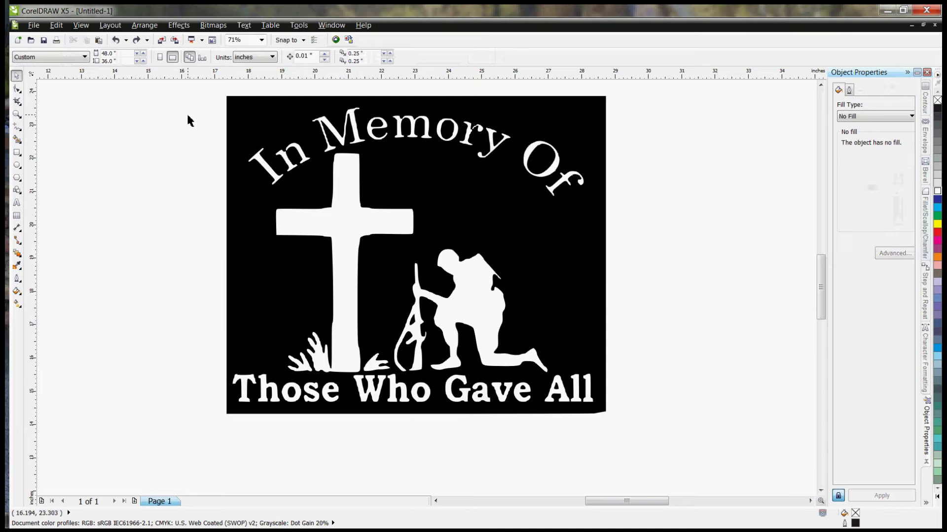
# Break the design's curve apart into separate shapes.
pyautogui.rightClick(260, 121)
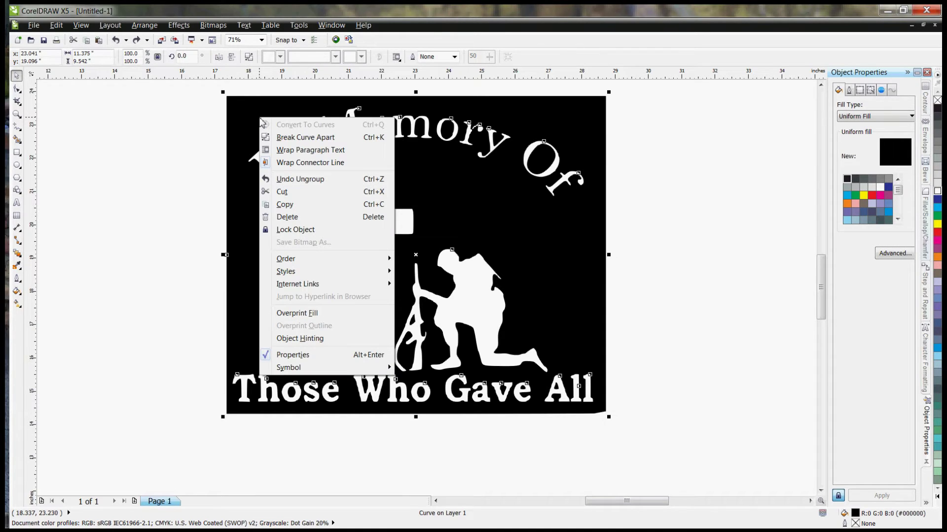
pyautogui.click(299, 139)
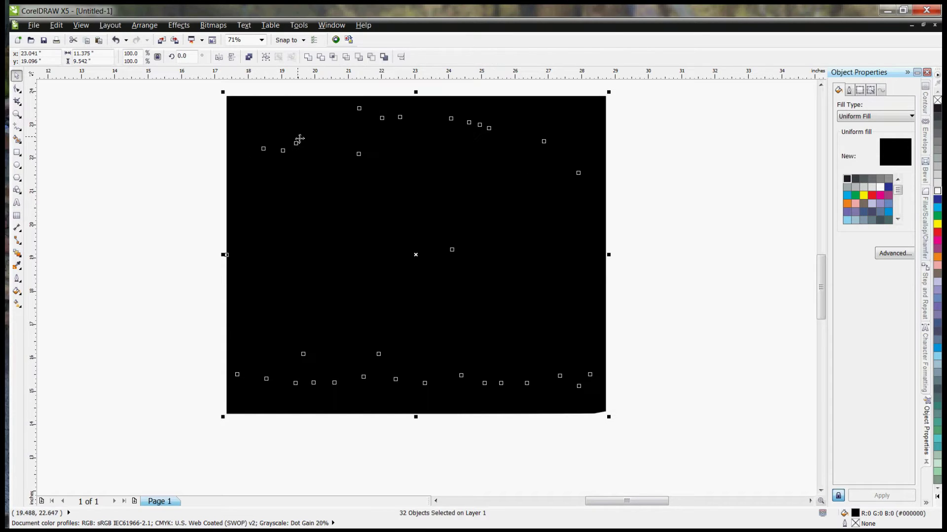
pyautogui.click(176, 145)
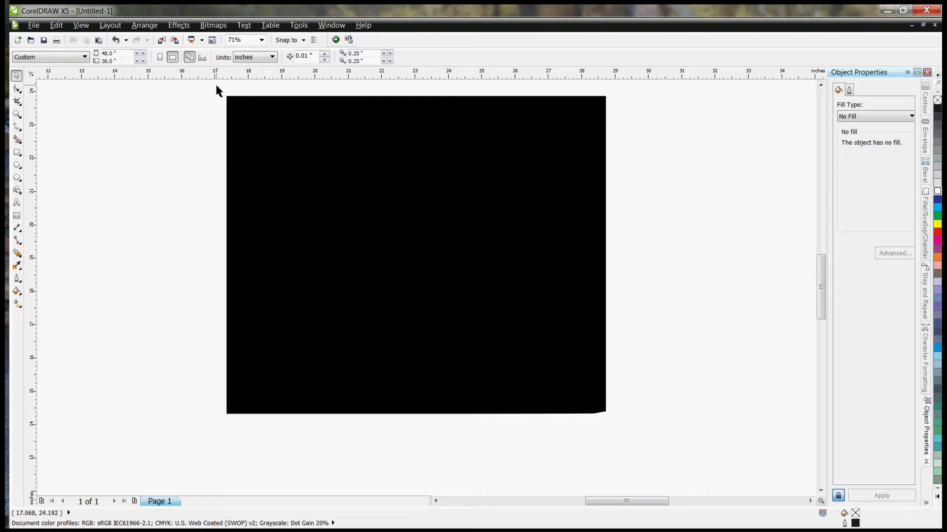
# Give all the broken-apart shapes no fill and thin black outlines.
pyautogui.moveTo(216, 85); pyautogui.dragTo(663, 473)
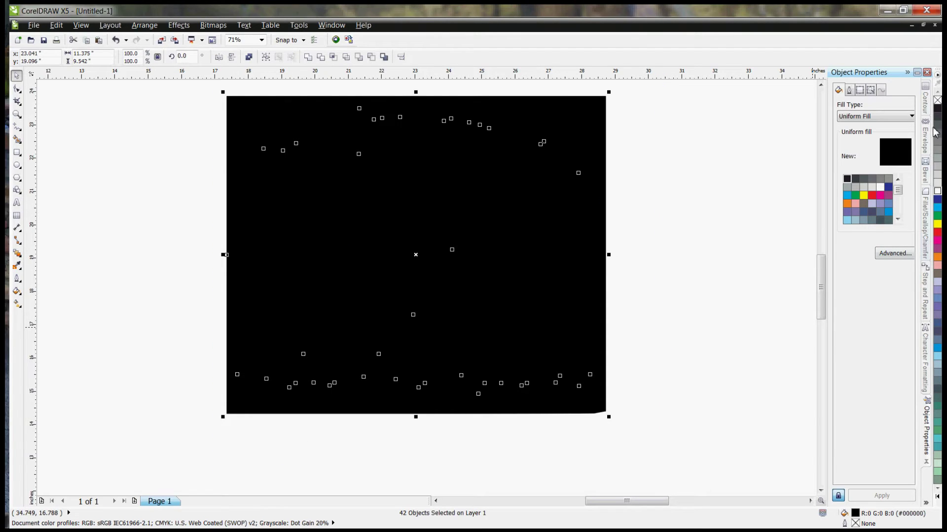
pyautogui.rightClick(938, 194)
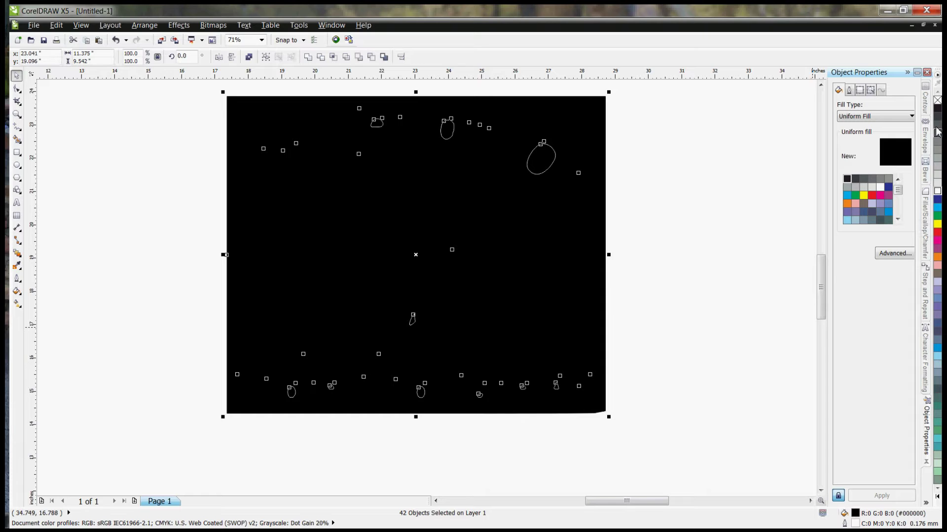
pyautogui.click(938, 102)
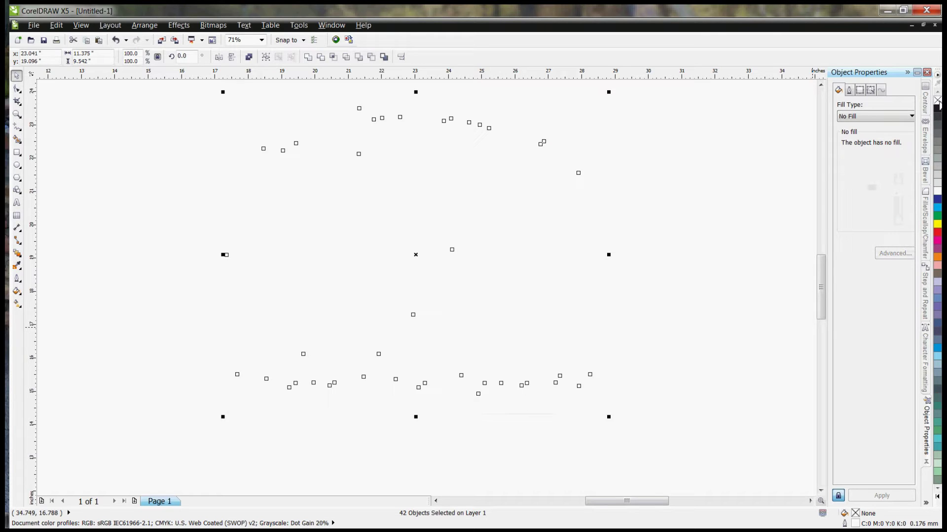
pyautogui.rightClick(938, 109)
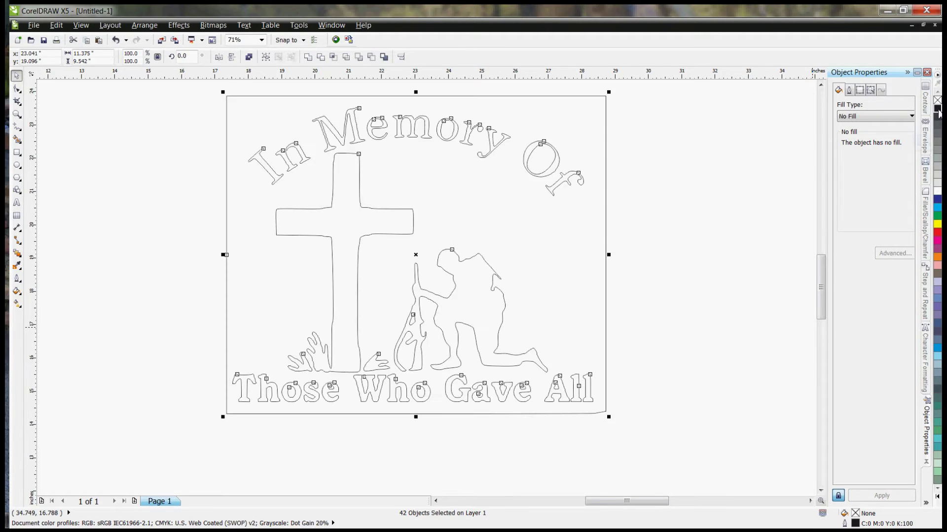
pyautogui.click(642, 155)
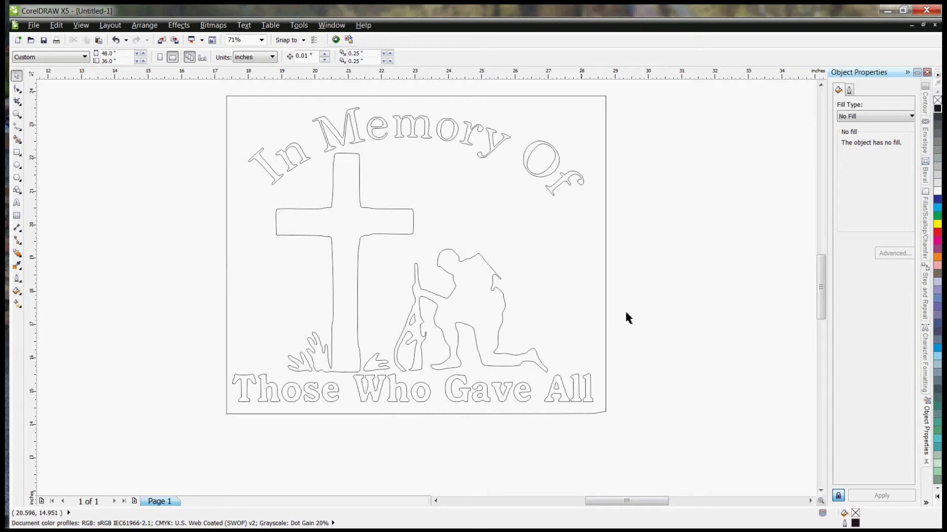
# Delete the rectangular outer border and select the remaining lettering, cross and soldier.
pyautogui.click(606, 182)
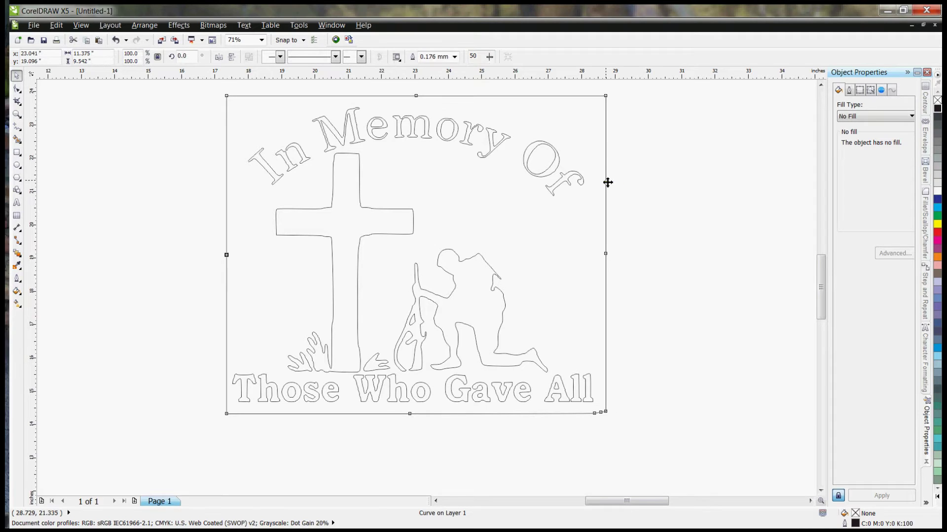
pyautogui.moveTo(606, 182)
pyautogui.mouseDown()
pyautogui.moveTo(689, 241)
pyautogui.moveTo(458, 213)
pyautogui.moveTo(626, 175)
pyautogui.moveTo(605, 186)
pyautogui.mouseUp()
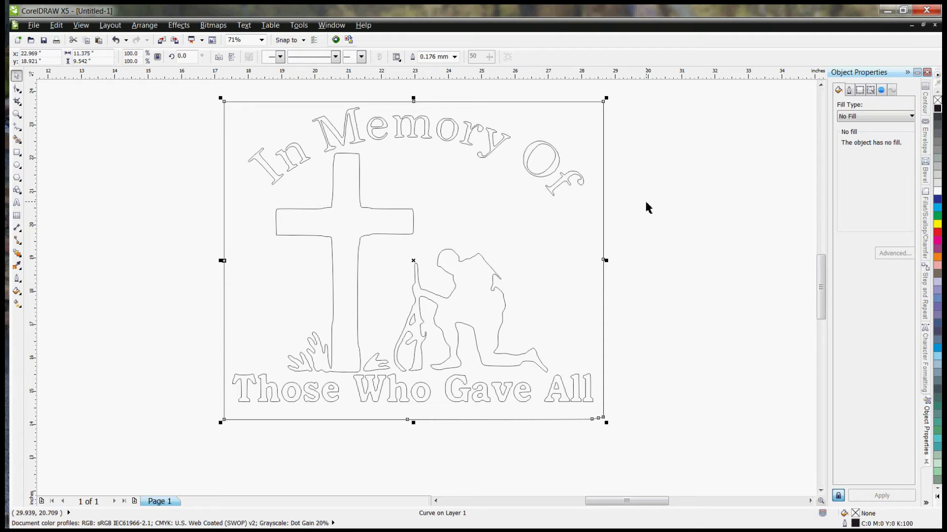
pyautogui.press('Delete')
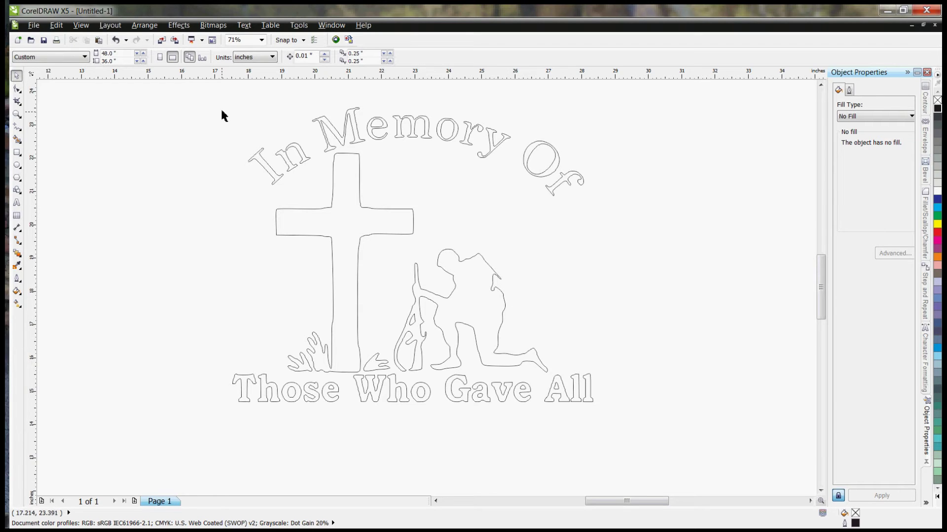
pyautogui.moveTo(214, 90); pyautogui.dragTo(673, 449)
# Group the 41 outline shapes, shift them slightly, and send them to RDWorks, closing its window.
pyautogui.rightClick(385, 227)
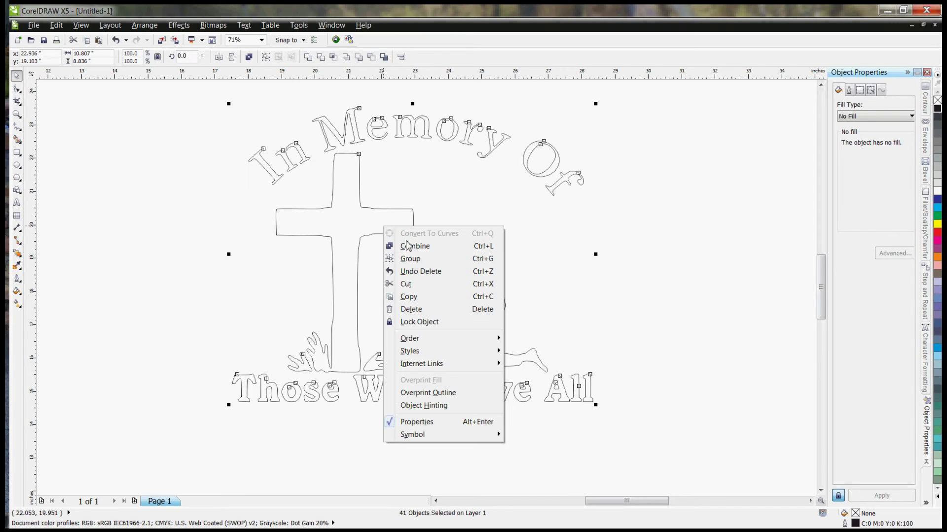
pyautogui.click(422, 259)
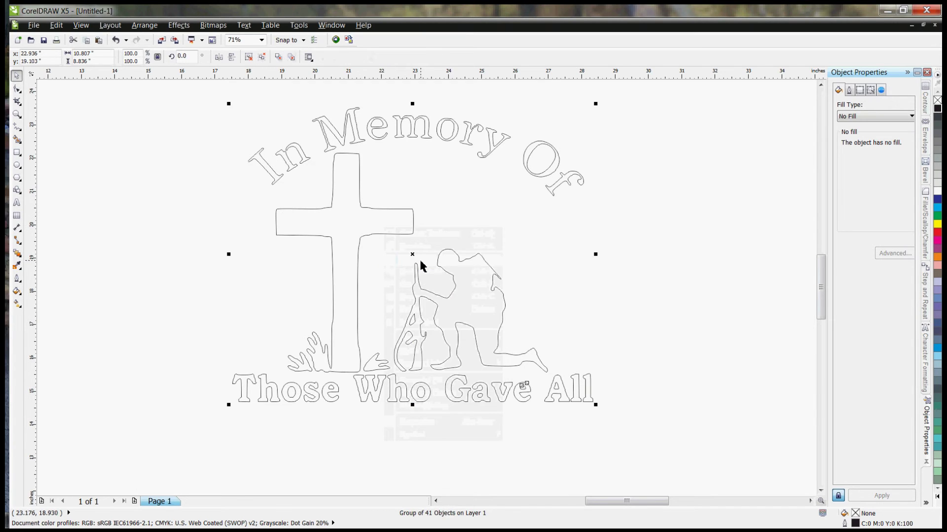
pyautogui.click(710, 281)
pyautogui.moveTo(365, 226)
pyautogui.mouseDown()
pyautogui.moveTo(408, 239)
pyautogui.moveTo(353, 226)
pyautogui.mouseUp()
pyautogui.click(336, 40)
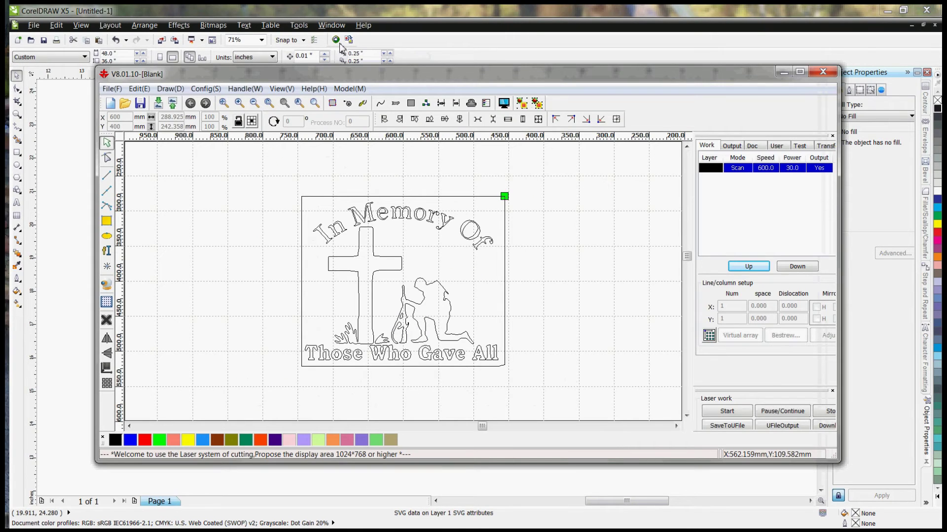
pyautogui.click(822, 72)
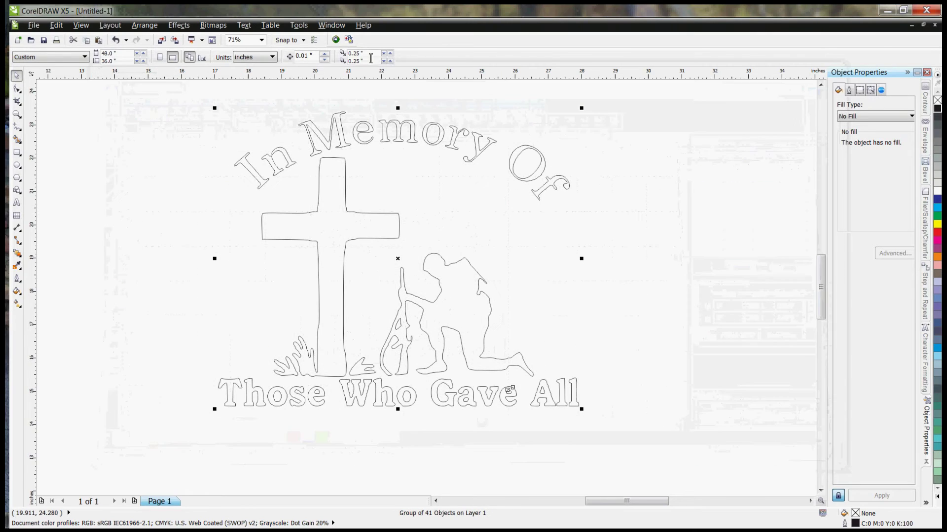
# Send the grouped artwork to RDWorks and switch its black layer from Cut to Scan at 600 speed, 15 power.
pyautogui.click(336, 40)
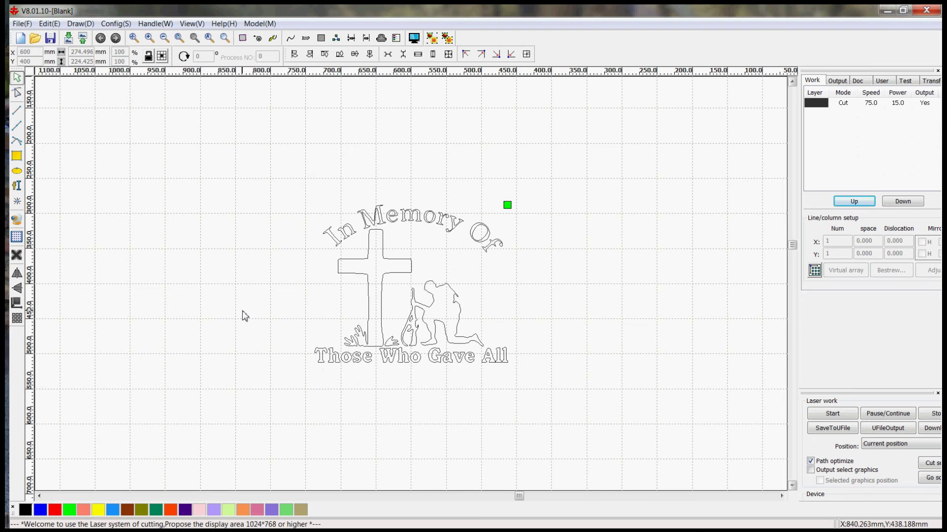
pyautogui.doubleClick(872, 103)
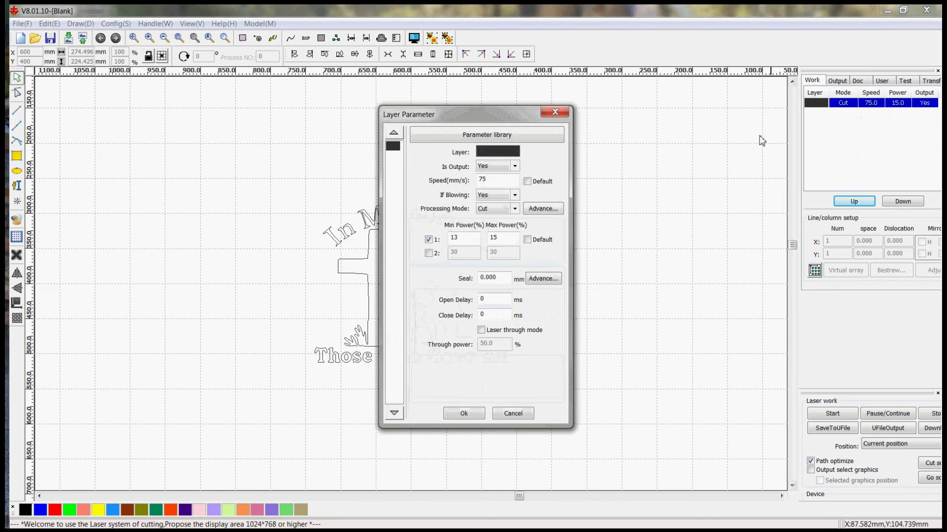
pyautogui.click(488, 209)
pyautogui.click(493, 224)
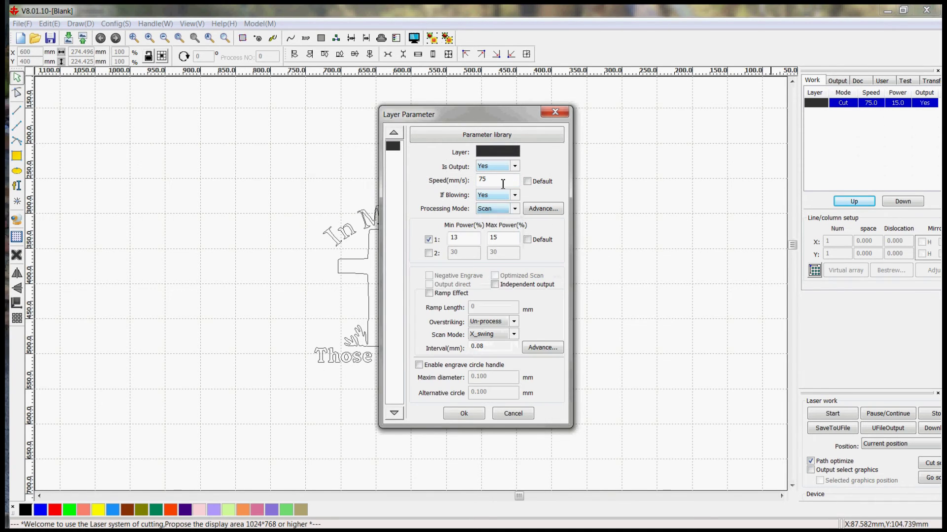
pyautogui.moveTo(503, 183); pyautogui.dragTo(386, 182)
pyautogui.click(462, 414)
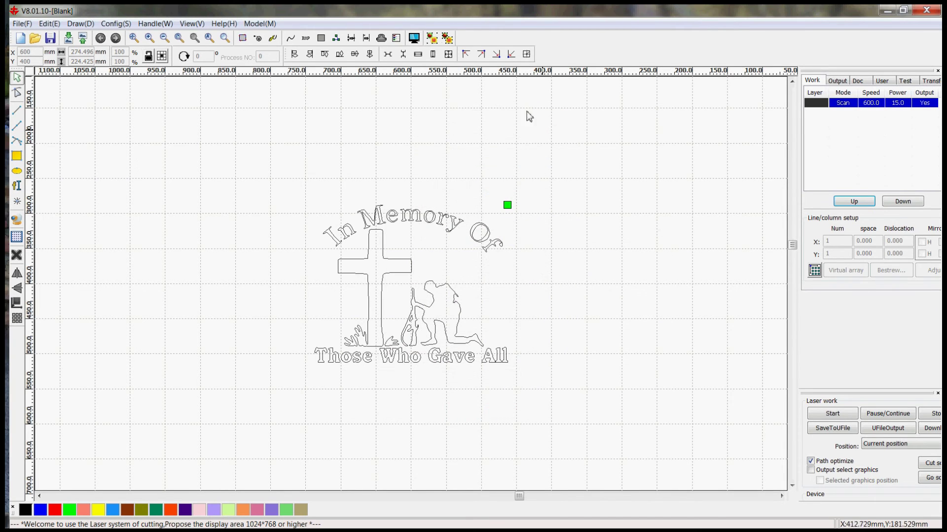
# Preview the positive engraving and simulate it at 600 mm/s and 15% power.
pyautogui.click(415, 38)
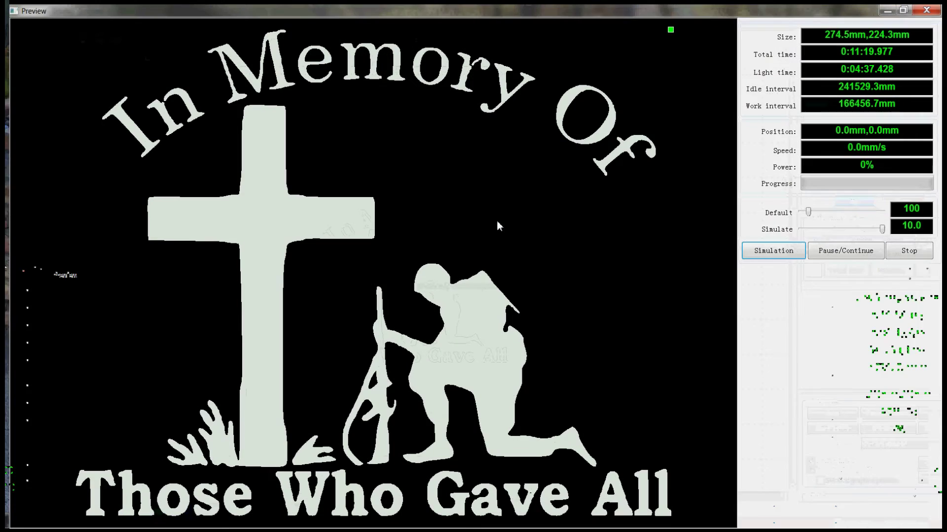
pyautogui.click(786, 252)
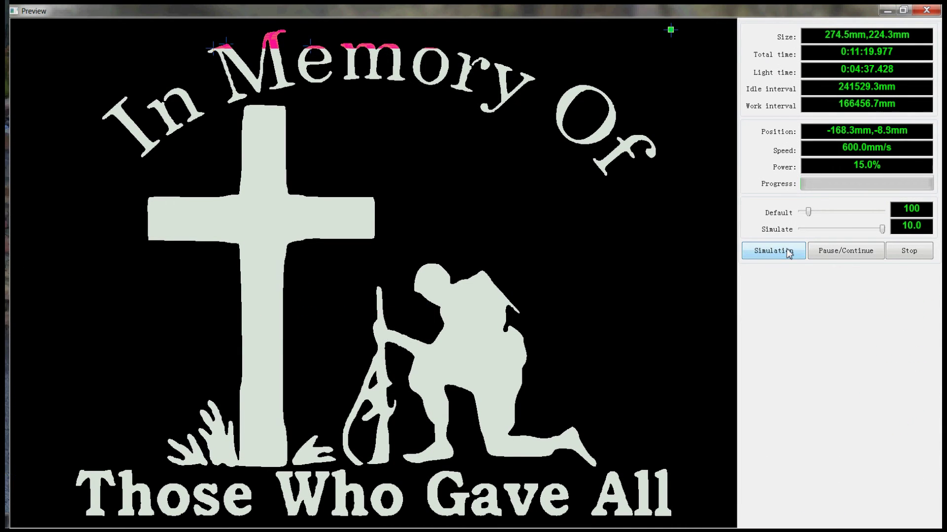